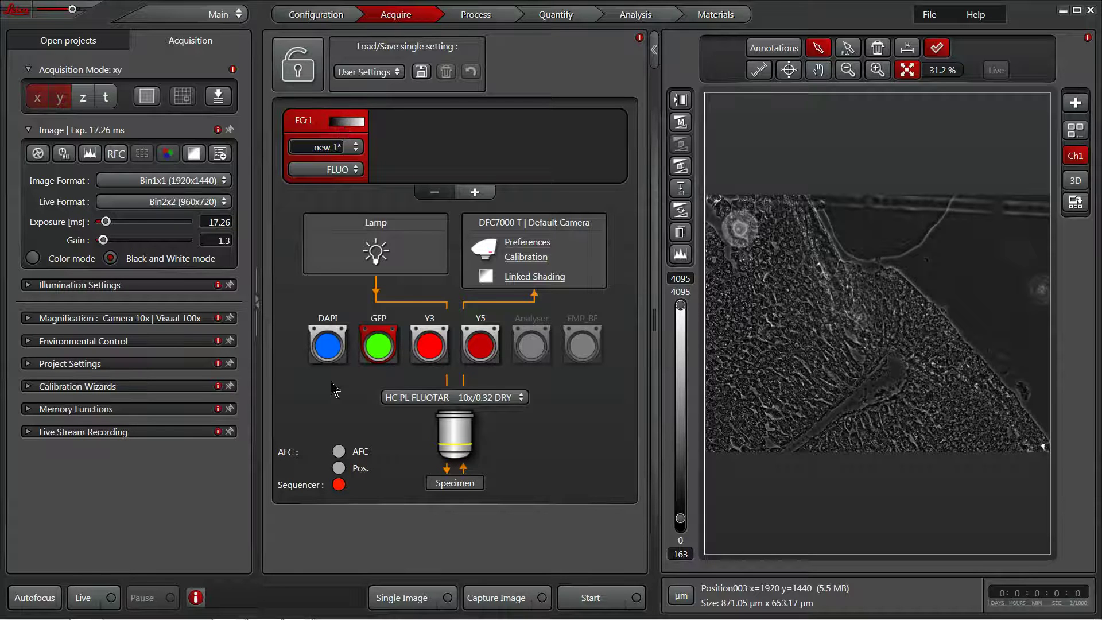
Rename the first fluorescence channel setting from 'new 1*' to 'Tubulin'
mouse_move(321, 617)
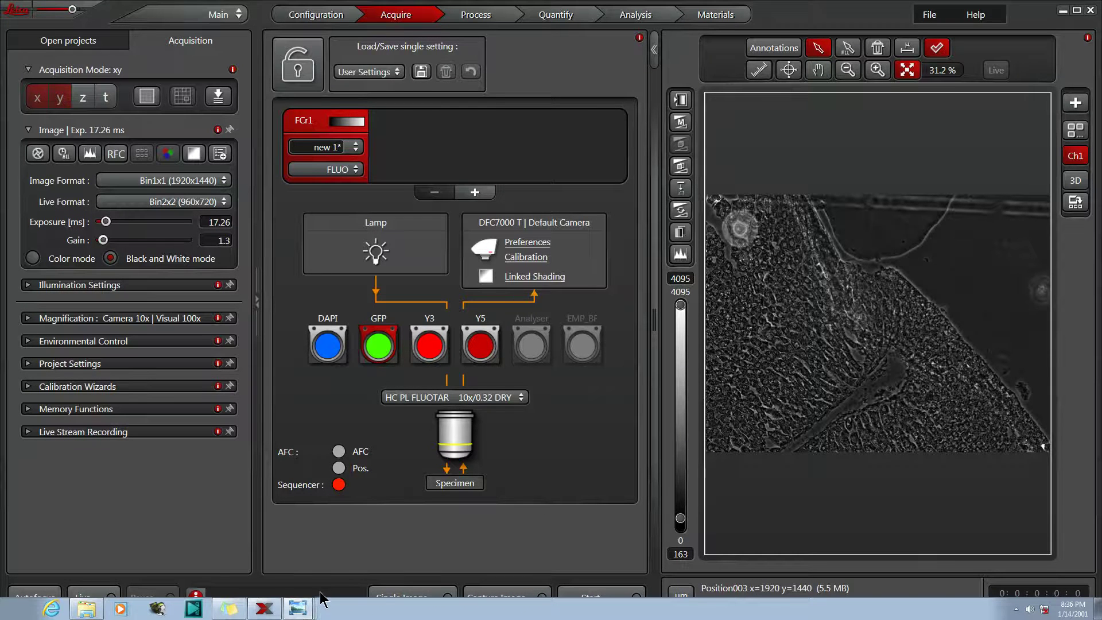
left_click(304, 543)
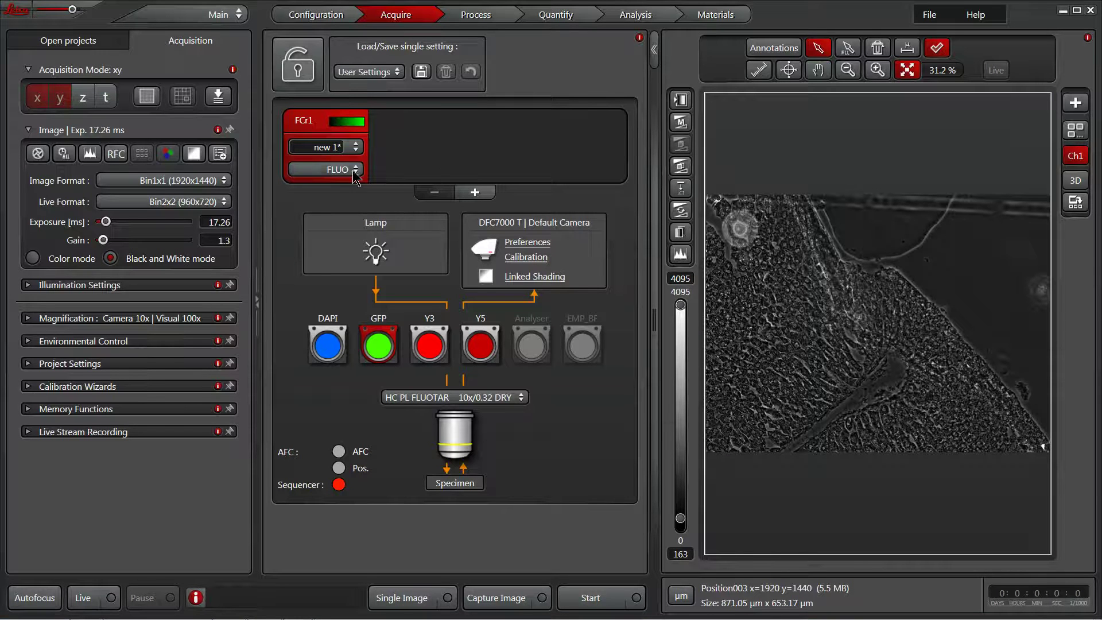
double_click(333, 147)
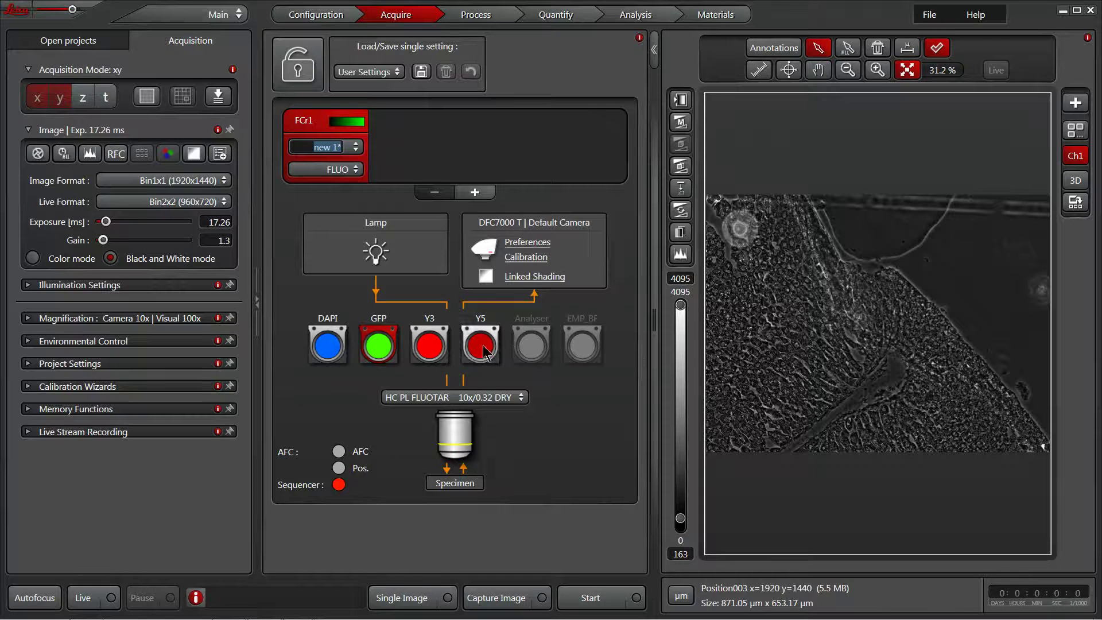
left_click(309, 143)
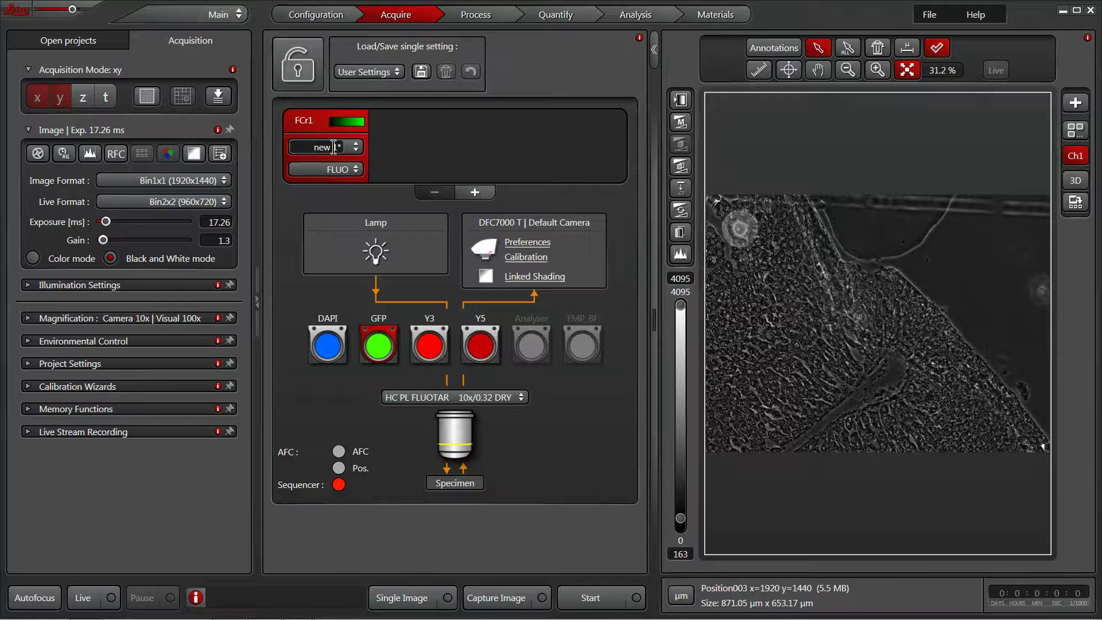
left_click(339, 147)
key("BackSpace")
key("Return")
type("Tubulin")
mouse_move(267, 619)
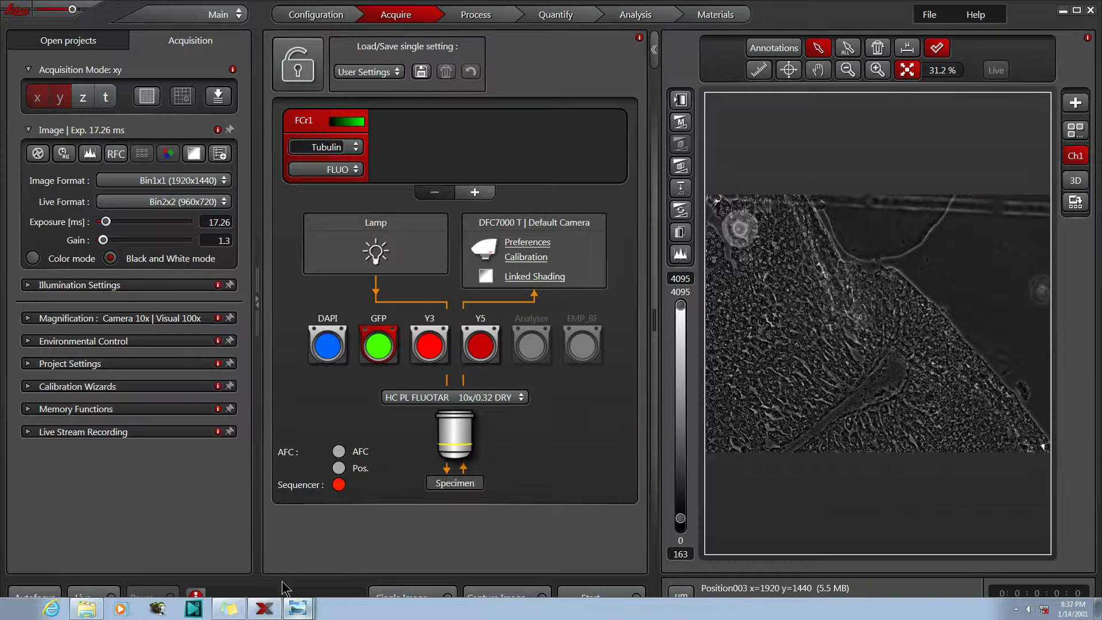
left_click(298, 608)
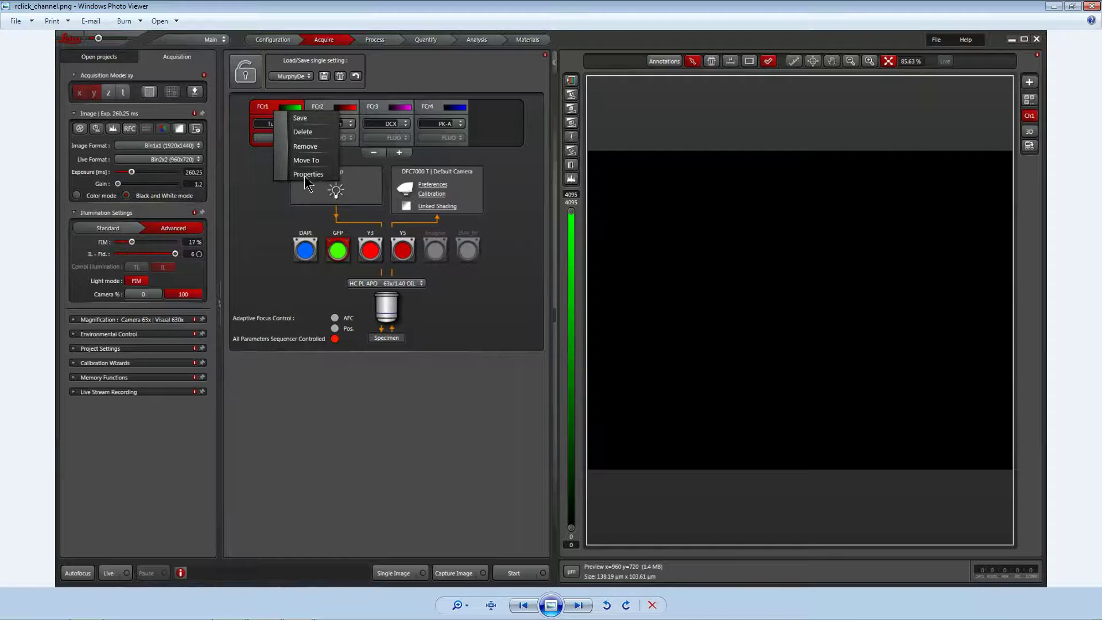
left_click(1091, 6)
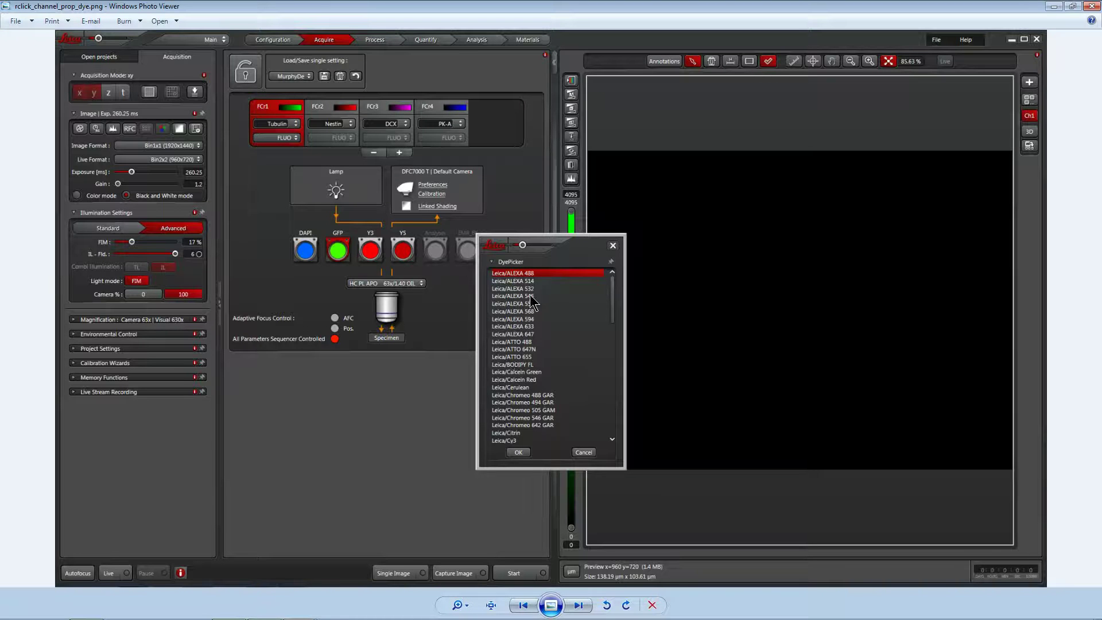
left_click(1053, 7)
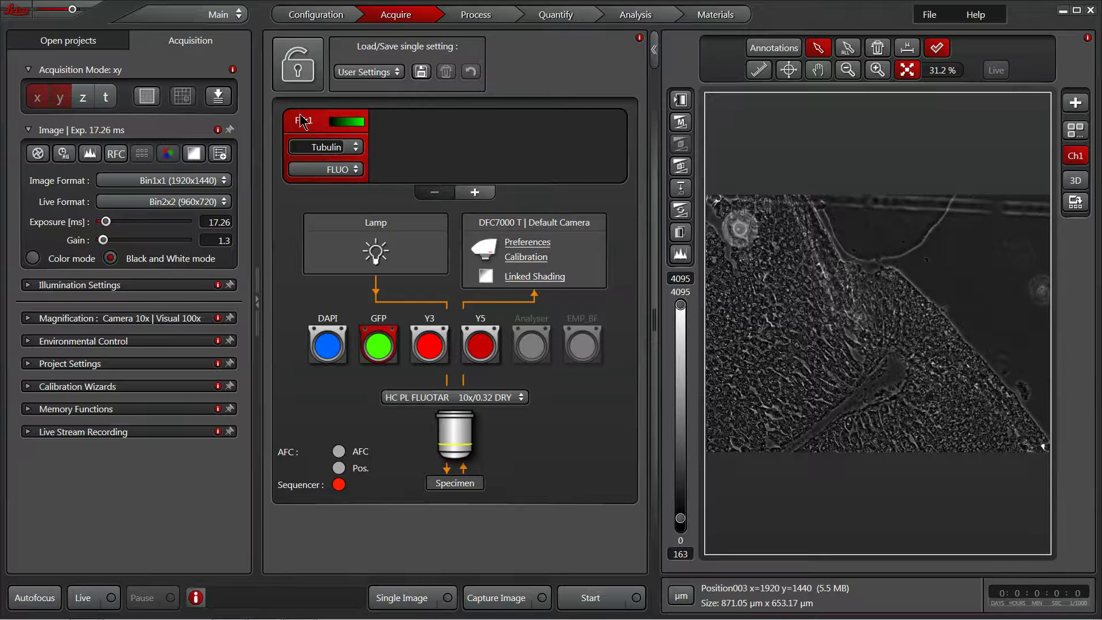
Set the Tubulin channel's dye to Leica/ALEXA 488
left_click(339, 151)
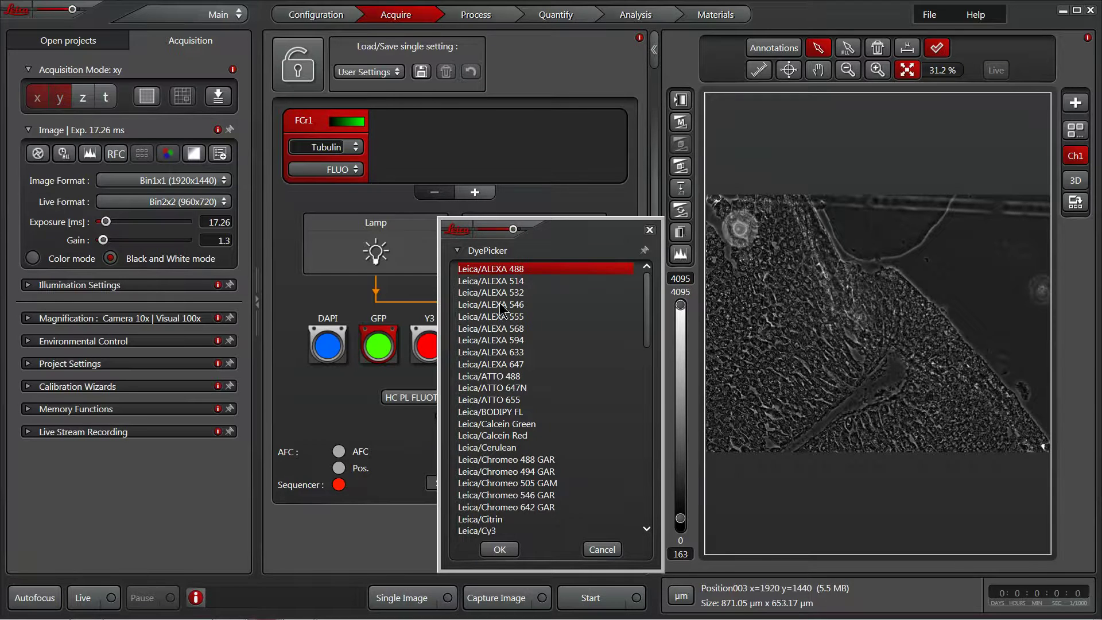
left_click(500, 550)
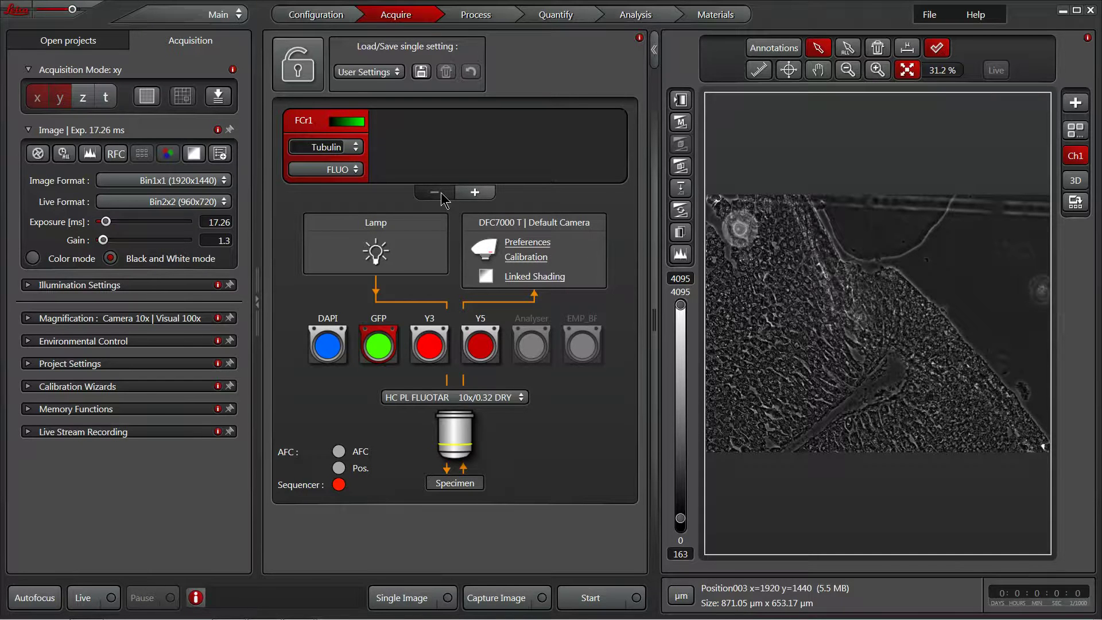
Add a second channel on the Y3 filter cube and name it Nestin
left_click(476, 196)
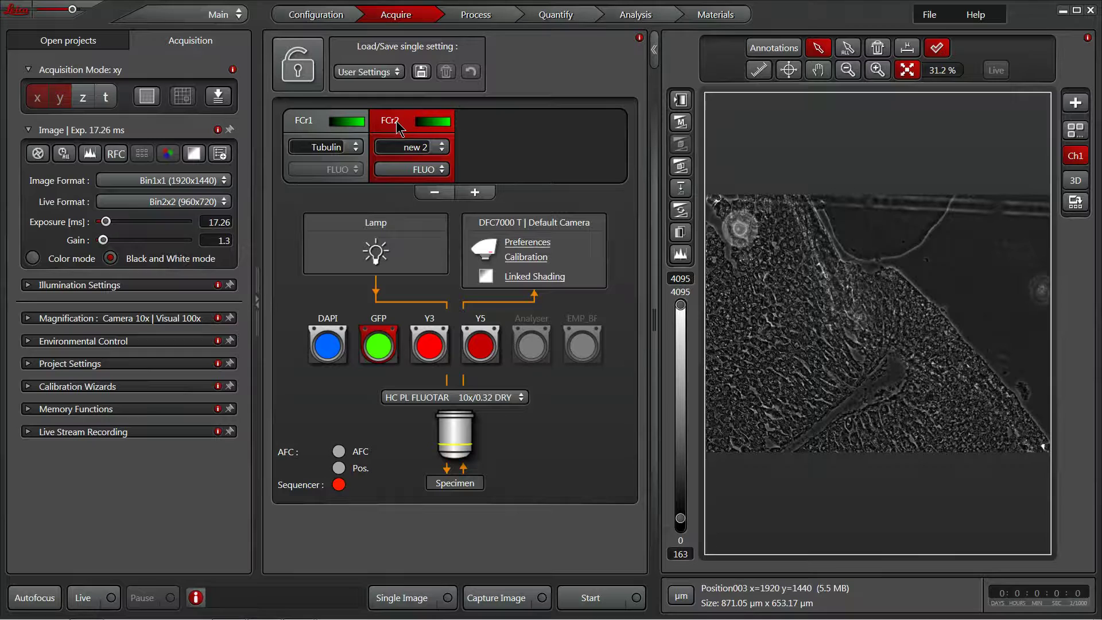
left_click(434, 336)
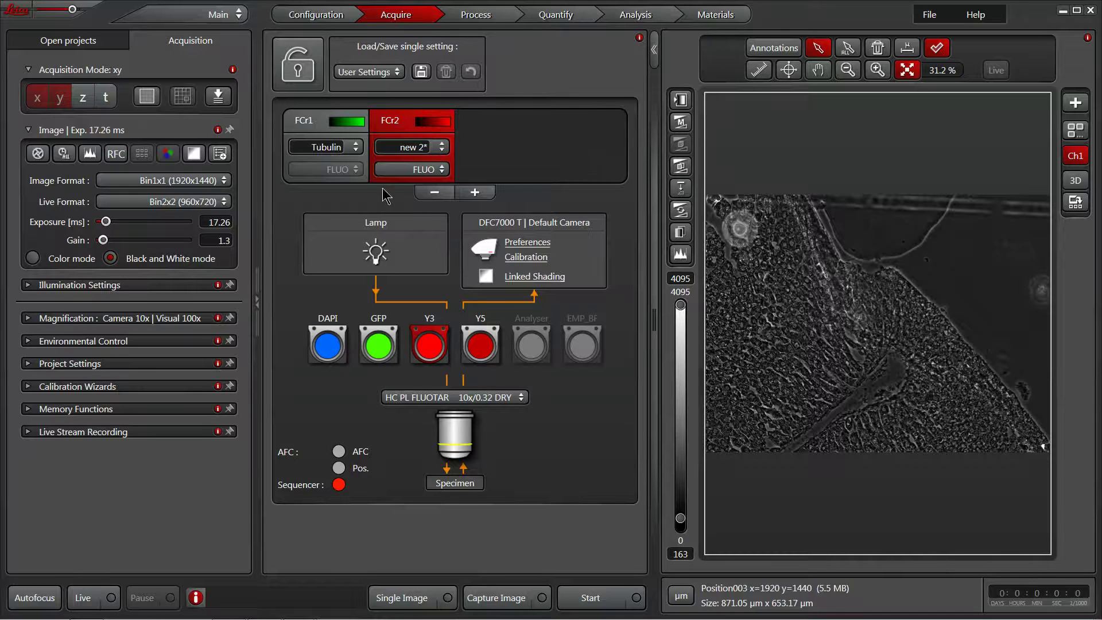
double_click(410, 148)
type("Nestin")
Assign the Leica/Cy3 dye to the Nestin channel
left_click(432, 205)
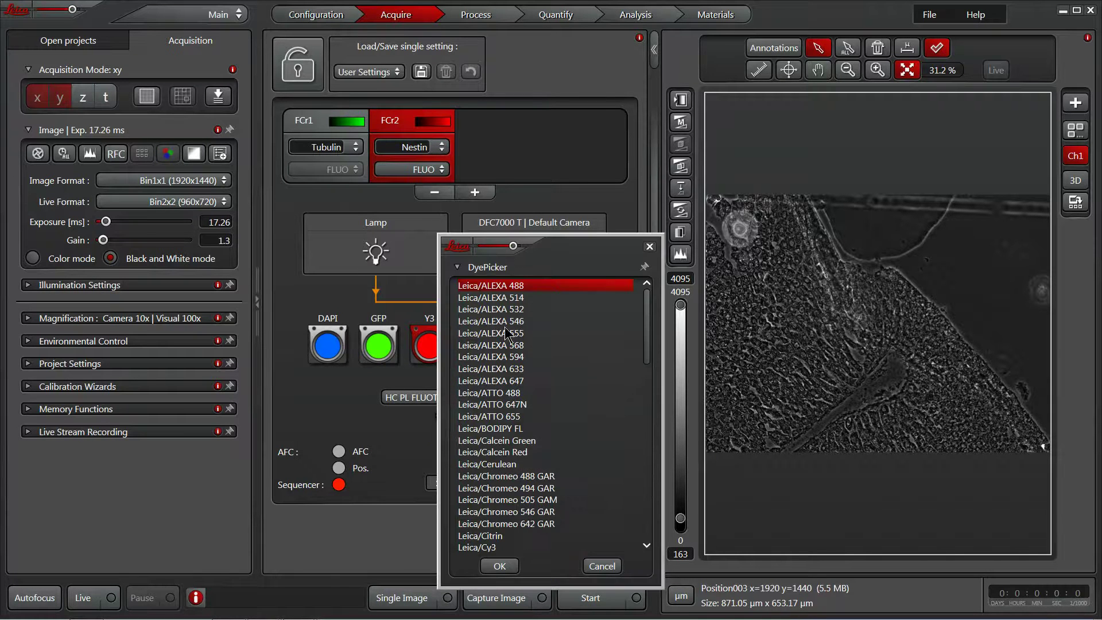
left_click_drag(648, 333, 647, 365)
left_click(497, 430)
left_click(500, 566)
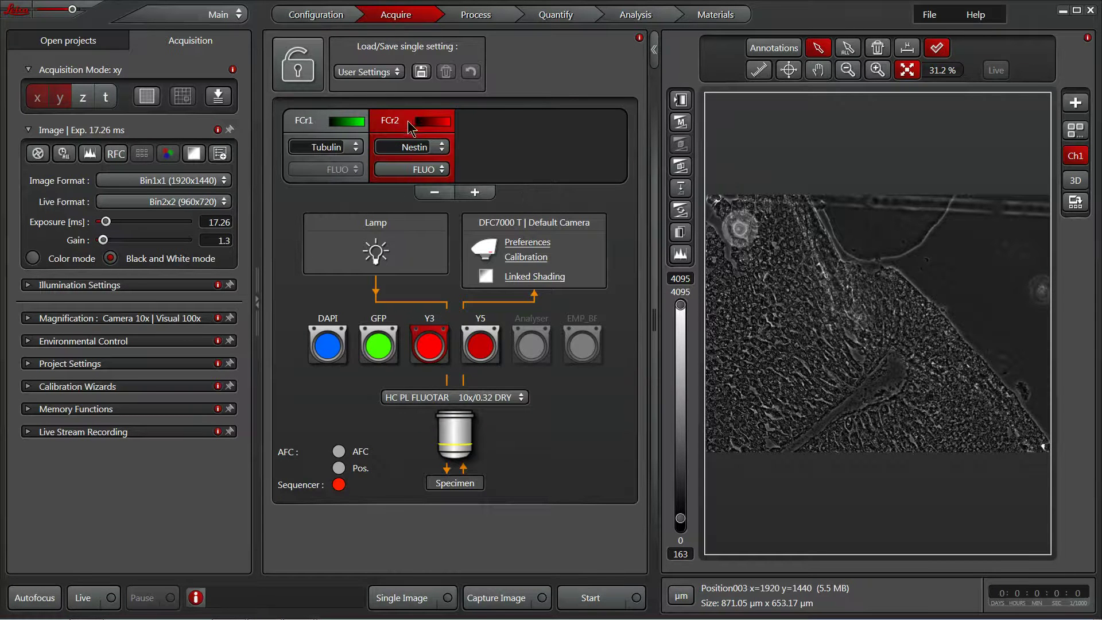
Add a third fluorescence channel and name it DCX
left_click(486, 191)
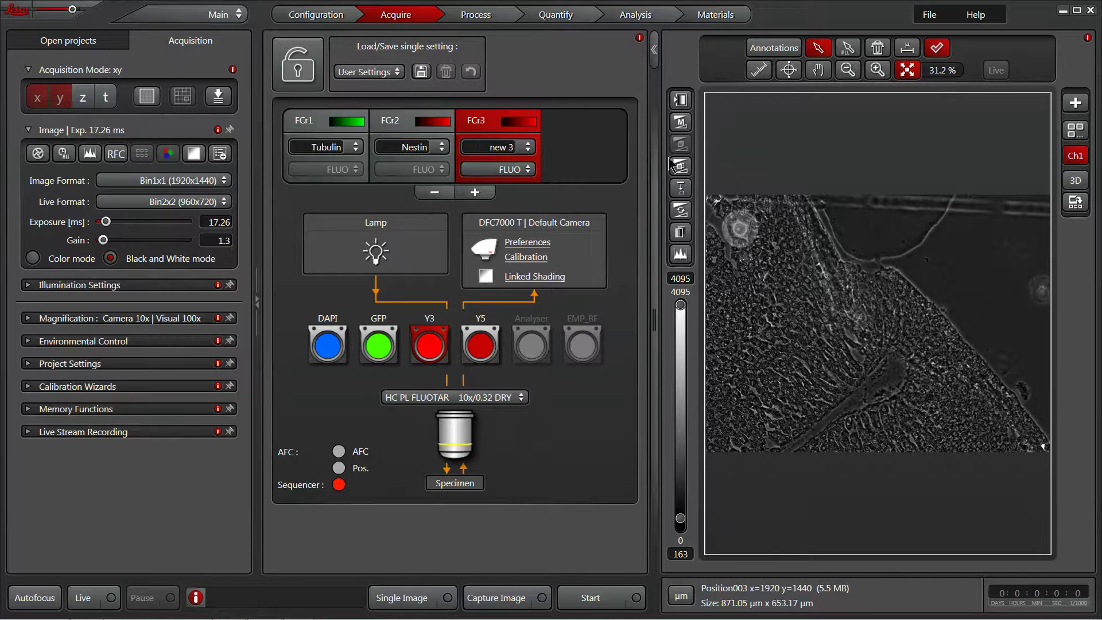
double_click(490, 145)
type("DCX")
Assign the Leica/Cy5 dye to the DCX channel
left_click(513, 173)
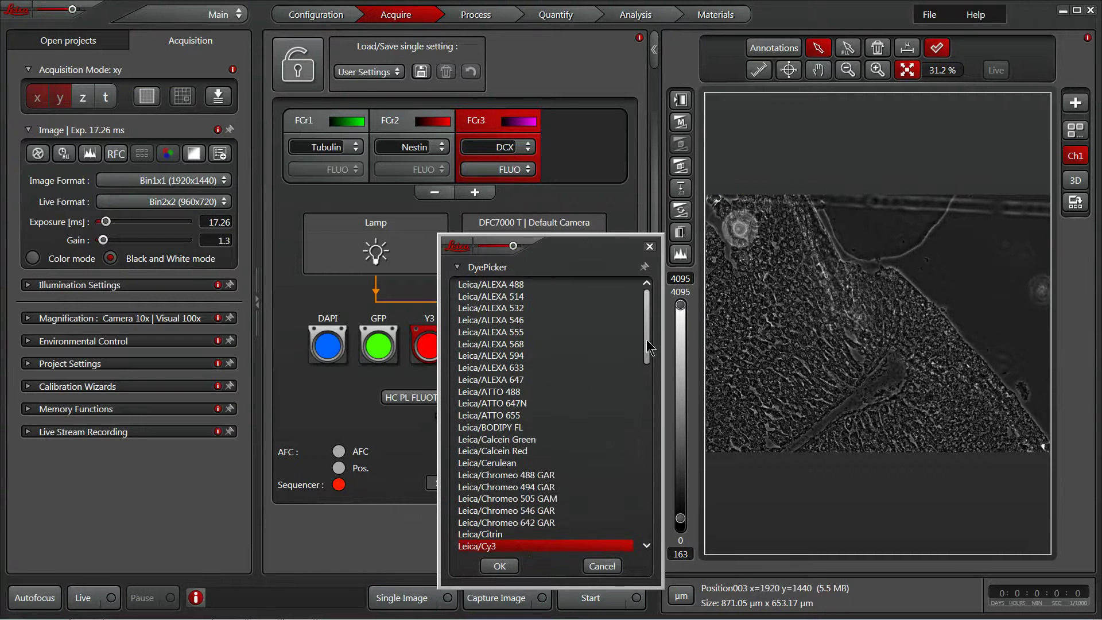
left_click_drag(647, 339, 643, 360)
left_click(490, 495)
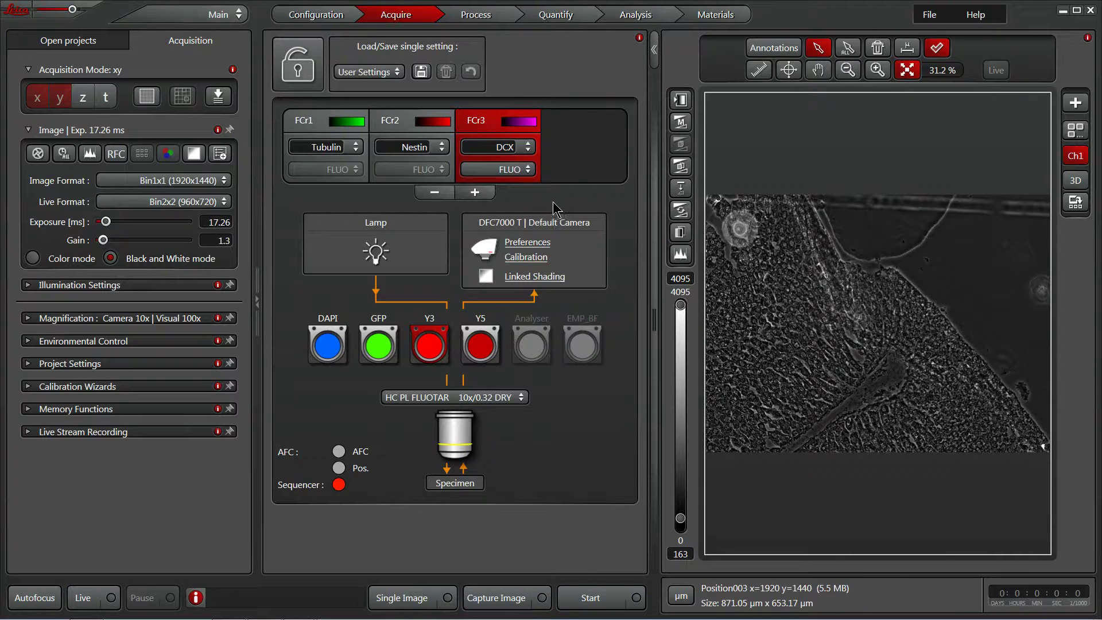
Add a fourth channel on the DAPI filter cube and name it PK-A
left_click(486, 194)
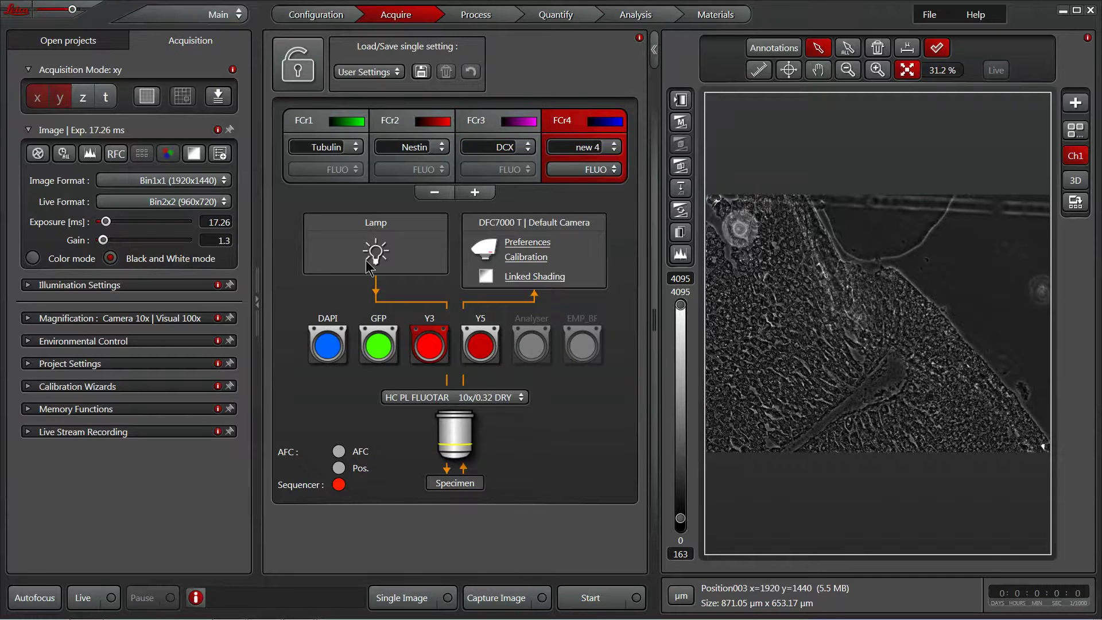
left_click(338, 336)
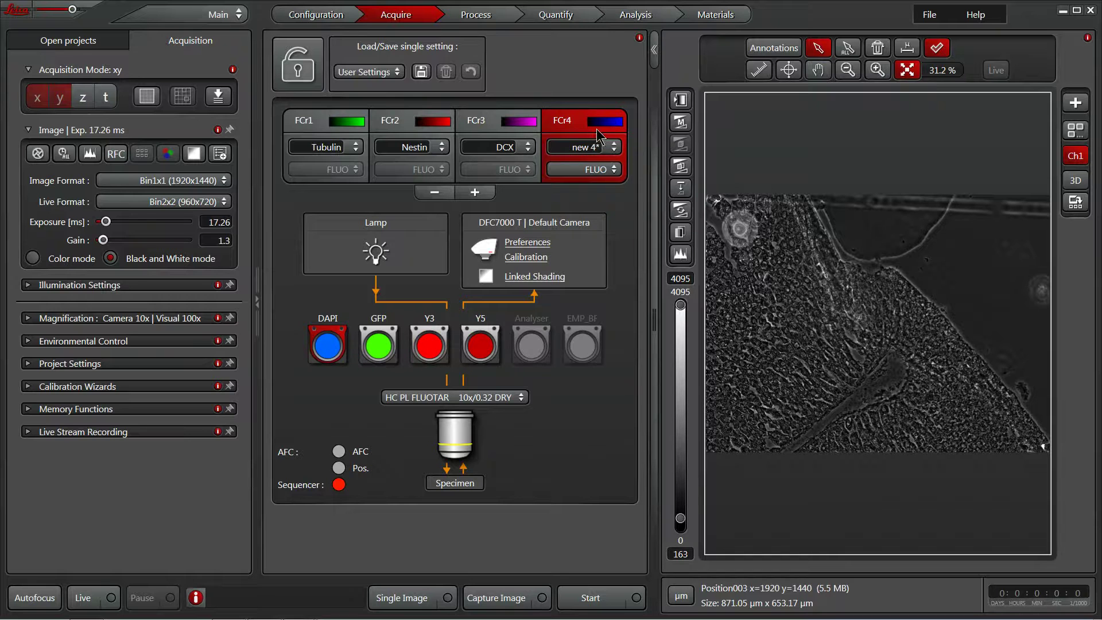
left_click(597, 148)
type("PK-A")
Assign the Leica/DAPI dye to the PK-A channel
left_click(601, 170)
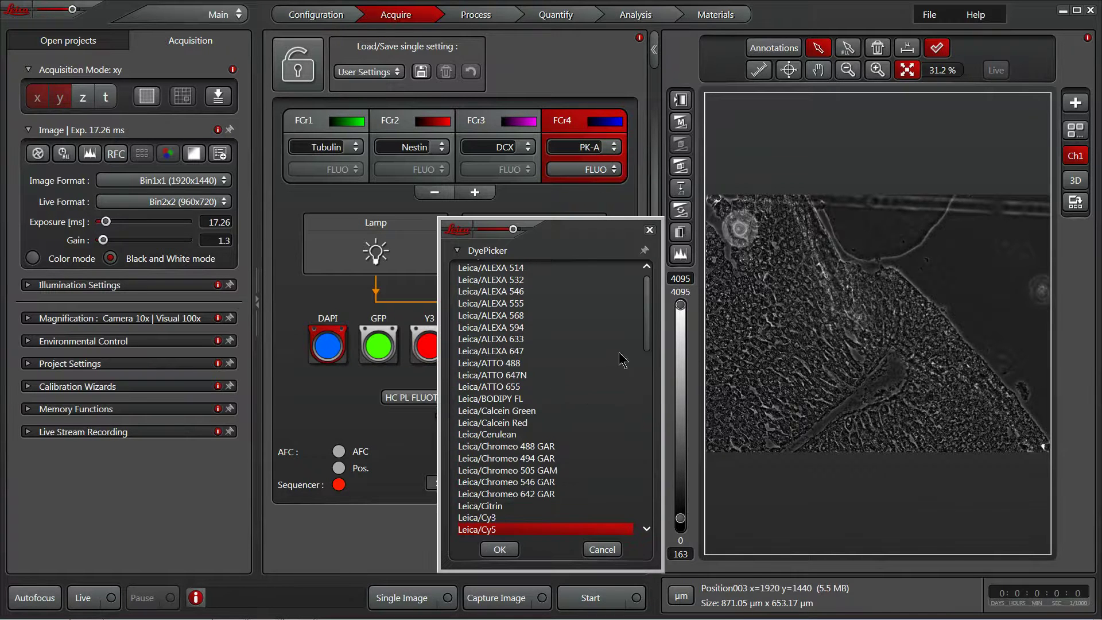
scroll(648, 320, "down", 1)
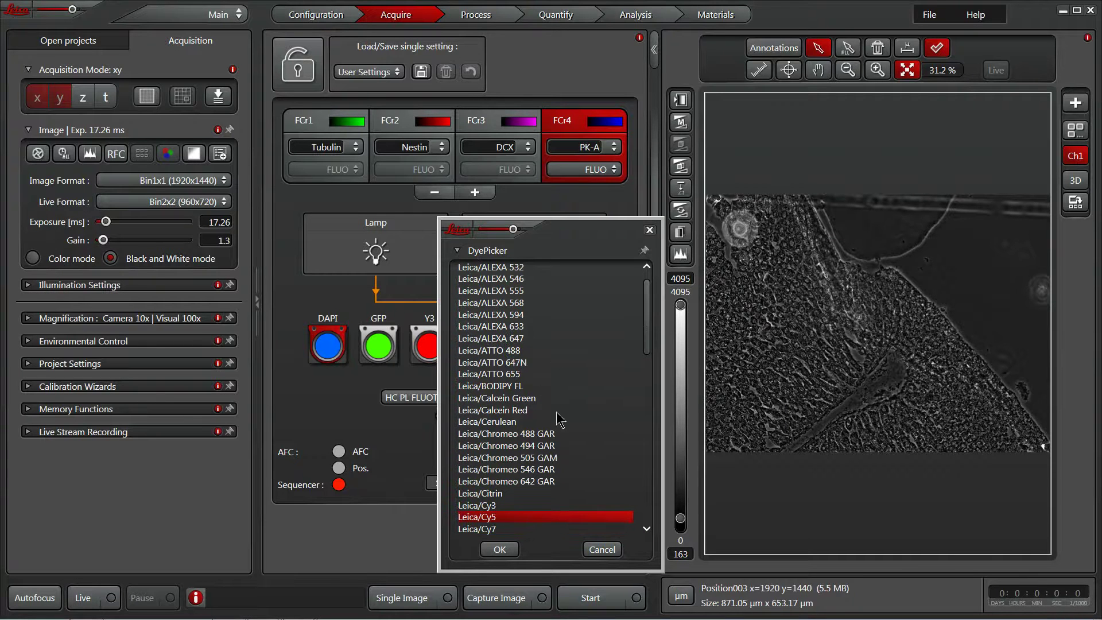
left_click_drag(647, 316, 646, 370)
left_click(484, 336)
left_click(500, 549)
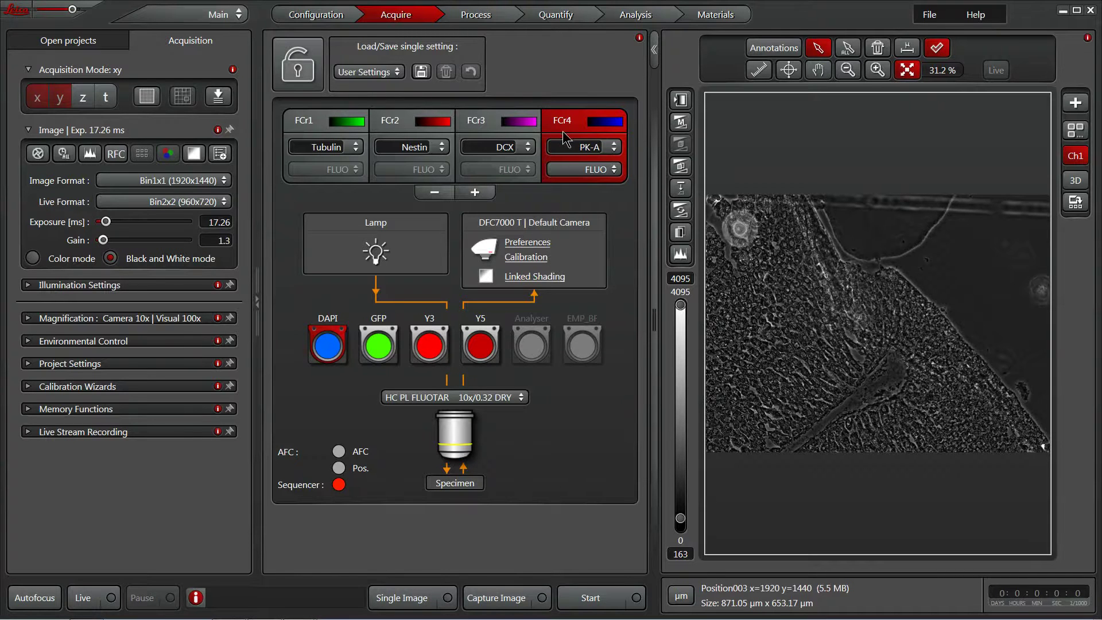
left_click(474, 128)
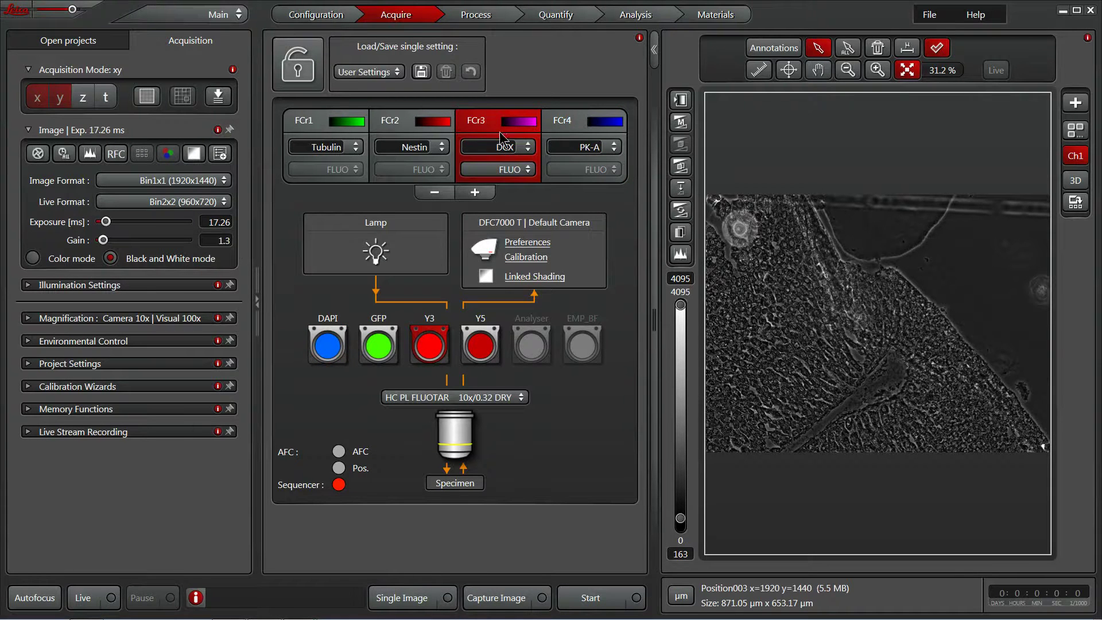
left_click(566, 125)
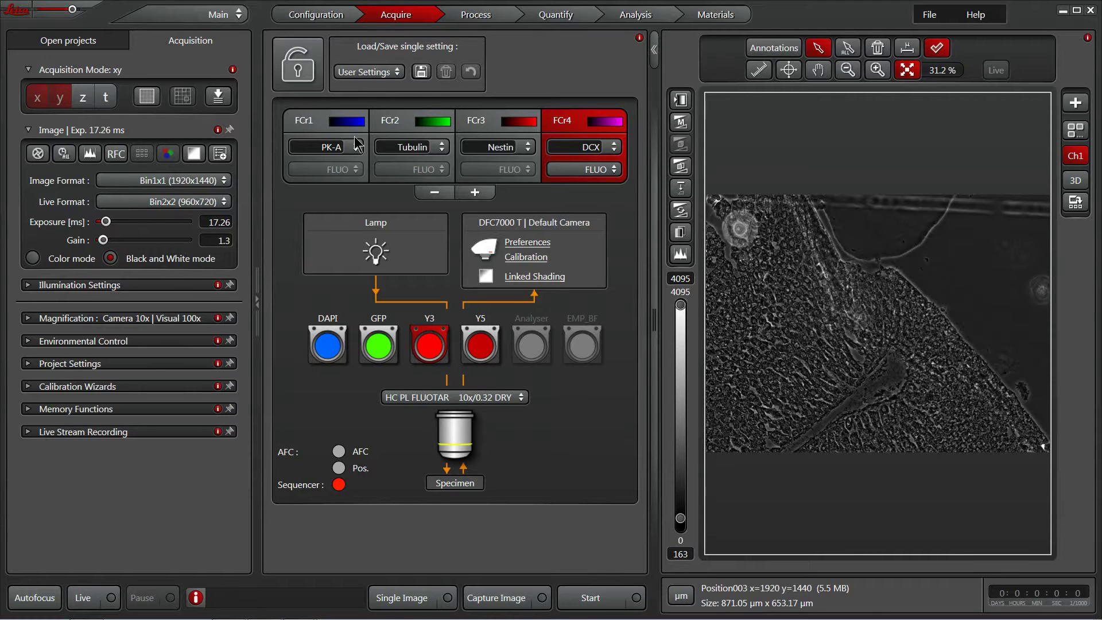
left_click(313, 125)
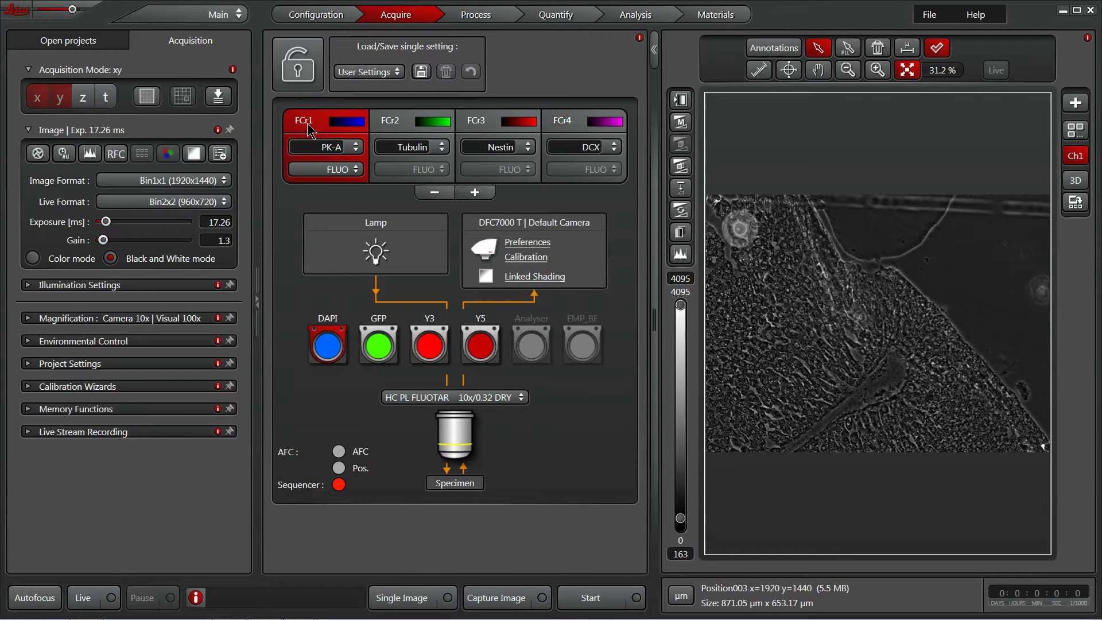
left_click(626, 145)
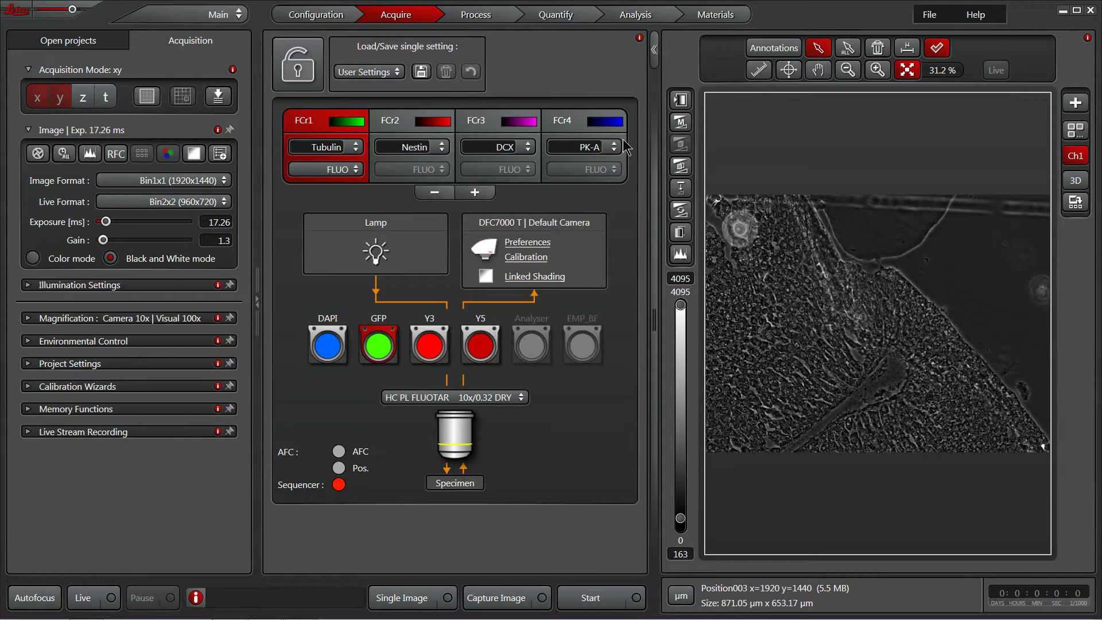